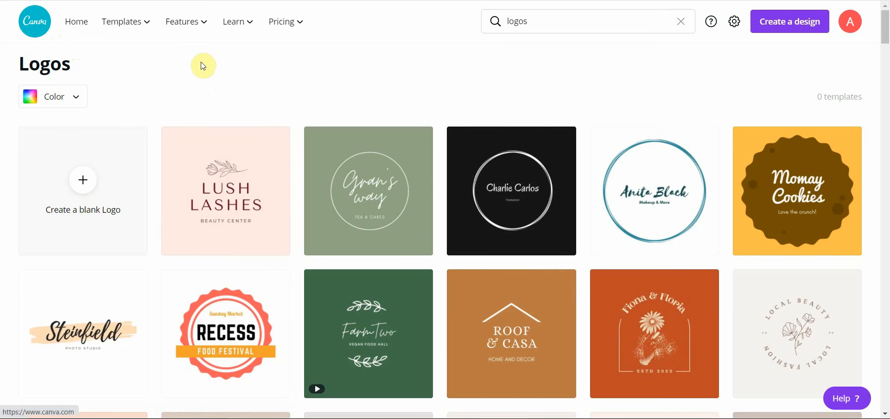
scroll(440, 100, down, 1)
scroll(440, 100, down, 2)
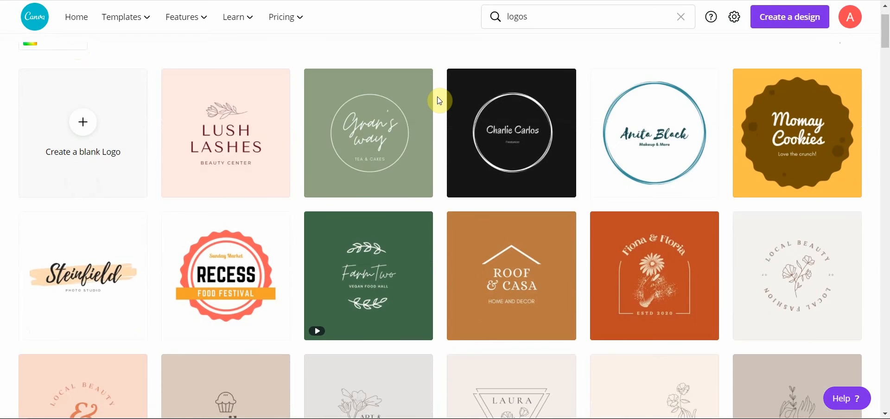
scroll(439, 100, up, 3)
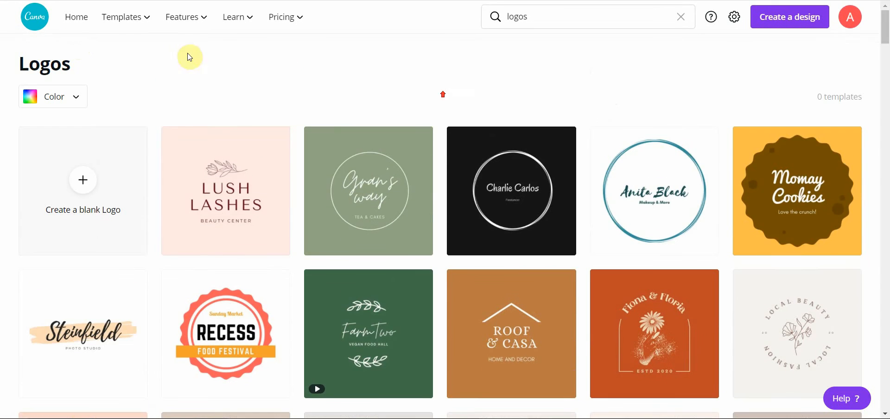
Go to the home page and open the full collection of logo templates.
click(82, 30)
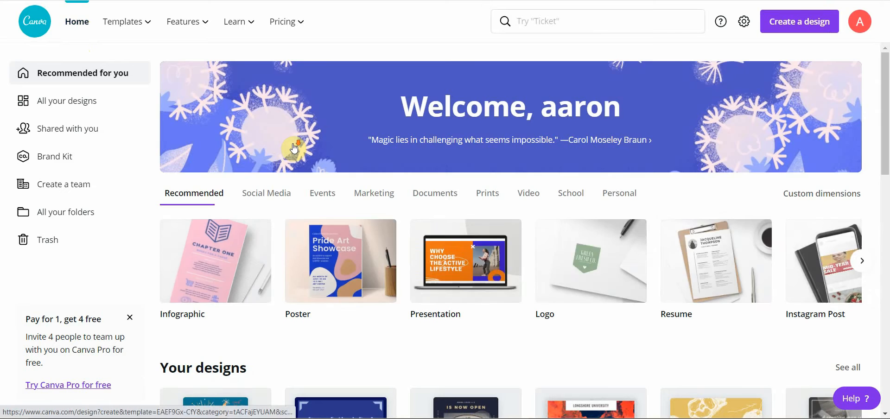
scroll(293, 148, down, 6)
scroll(294, 148, down, 10)
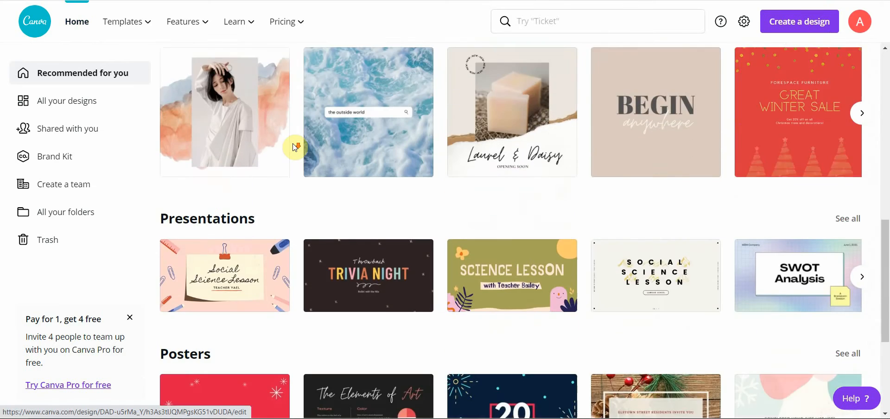
scroll(294, 147, down, 3)
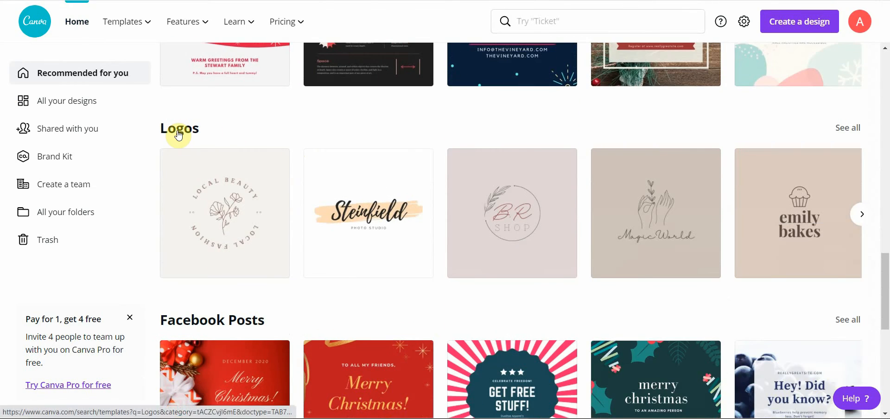
click(847, 132)
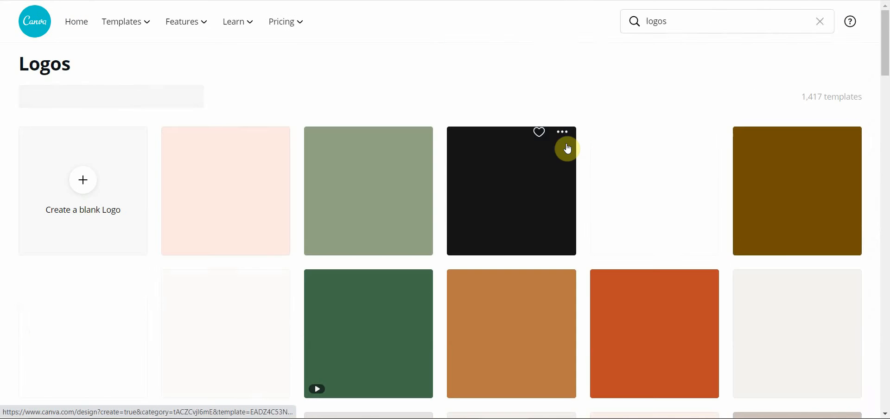
Find the Exolife Business logo with the overlapping black and blue circles among the templates and open it for editing.
scroll(581, 158, down, 9)
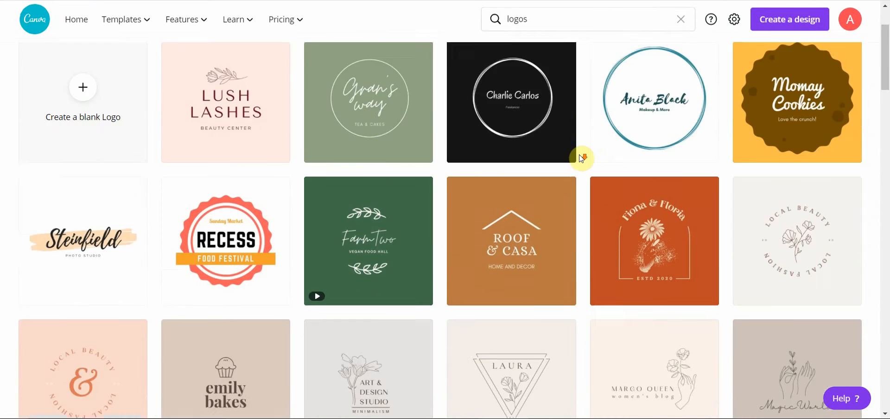
scroll(580, 159, down, 7)
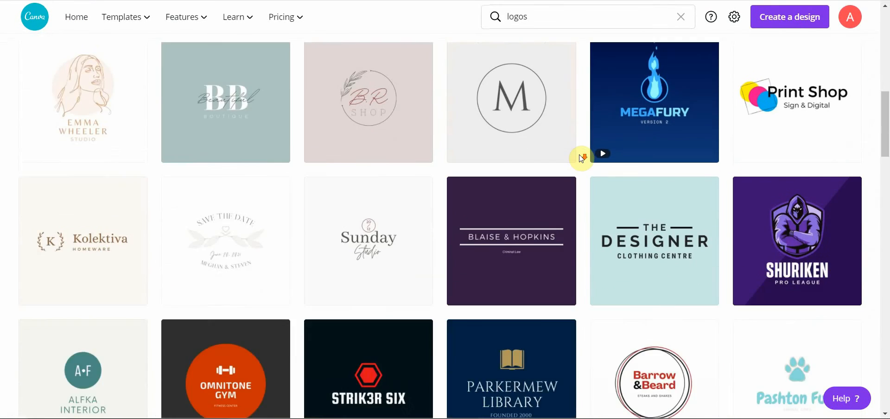
scroll(581, 158, down, 3)
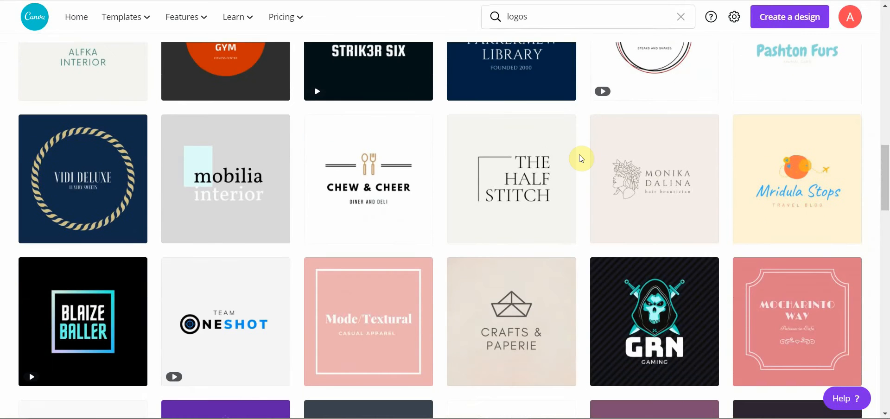
scroll(581, 159, down, 2)
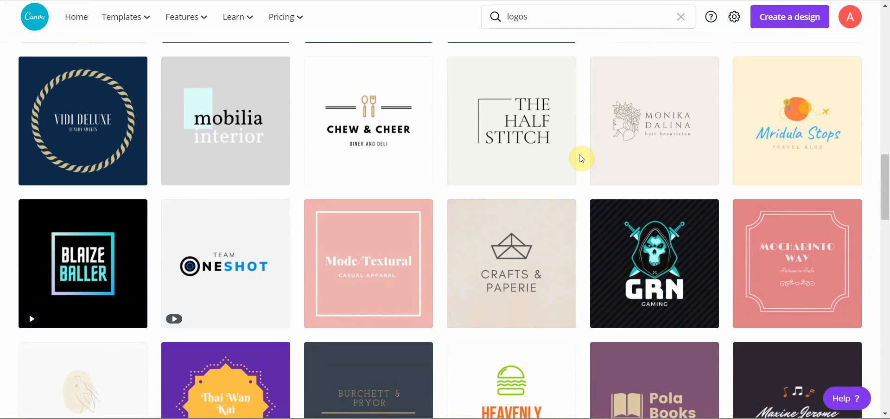
scroll(581, 158, down, 8)
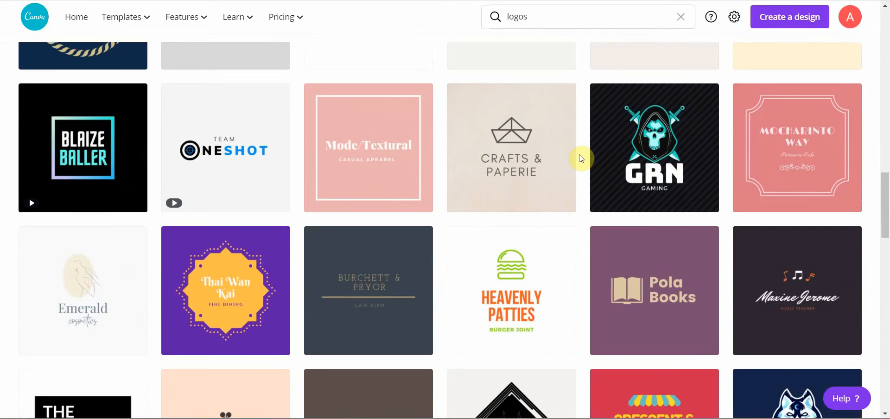
scroll(582, 158, down, 1)
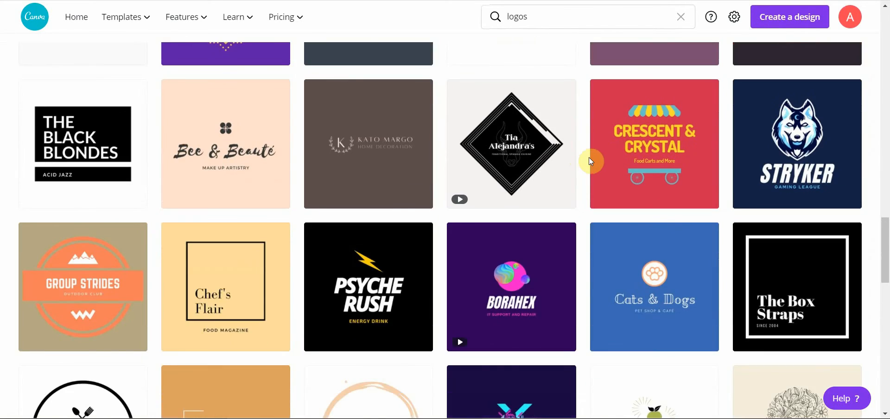
scroll(588, 161, down, 9)
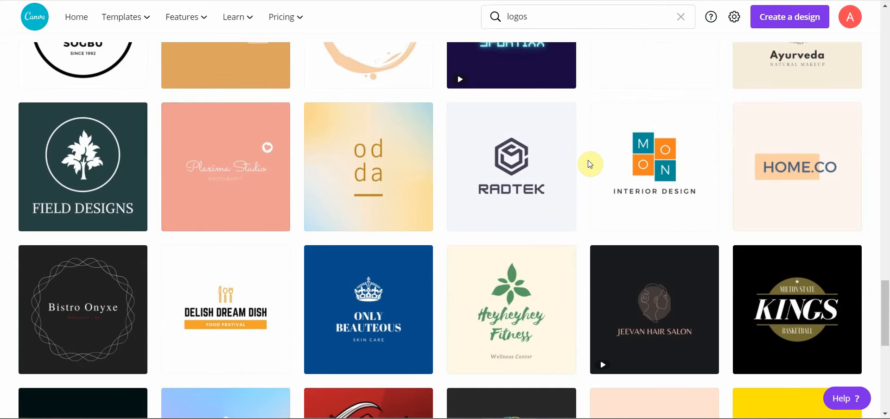
scroll(590, 164, down, 10)
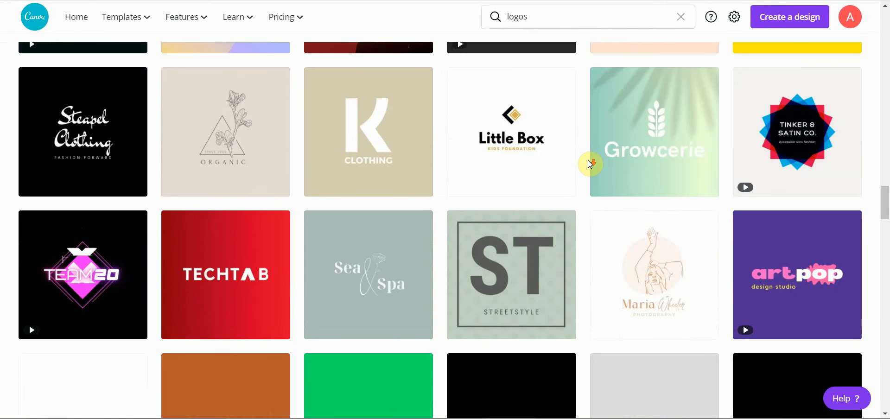
scroll(589, 161, down, 4)
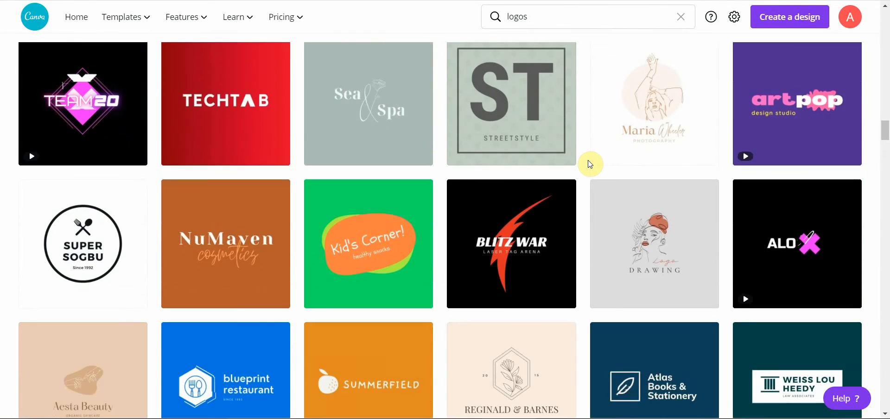
scroll(590, 164, down, 6)
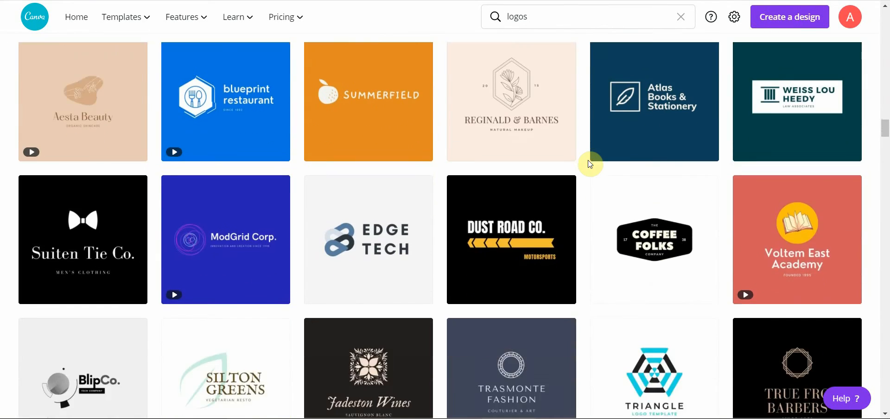
scroll(589, 164, down, 3)
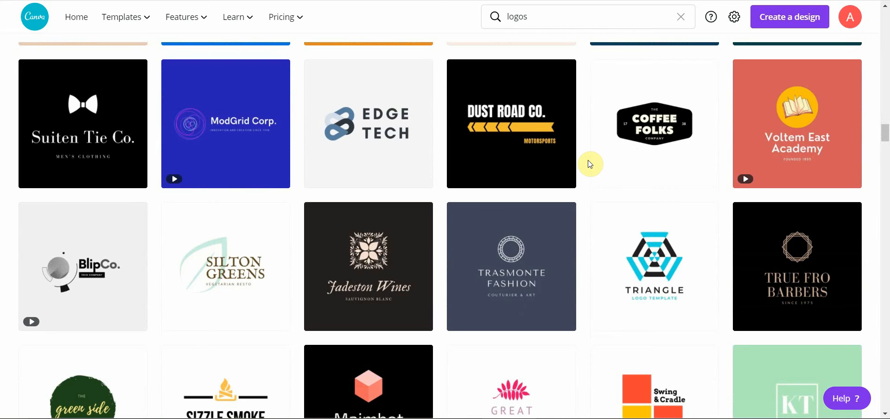
scroll(590, 164, down, 3)
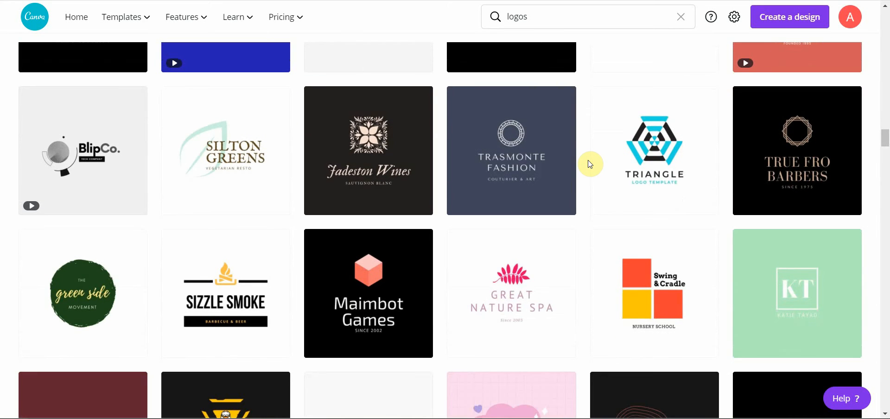
scroll(590, 164, down, 1)
scroll(590, 164, down, 2)
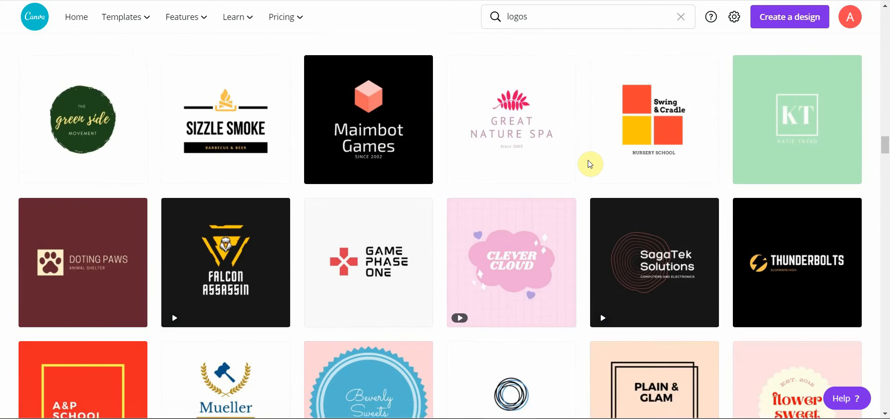
scroll(590, 164, down, 1)
scroll(590, 164, down, 1)
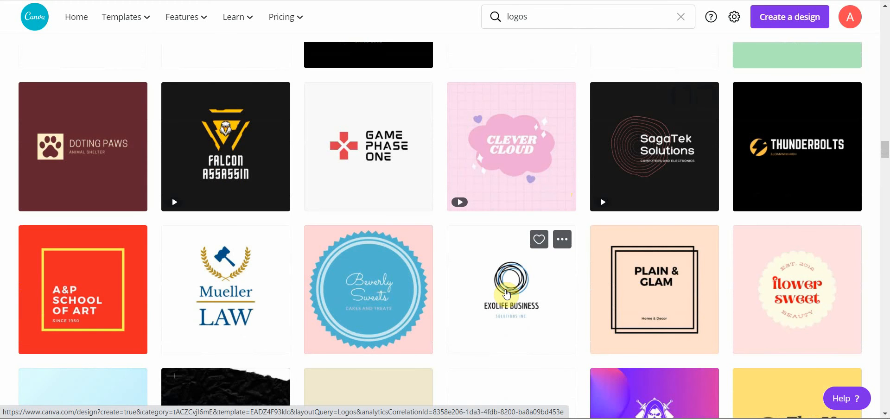
click(507, 293)
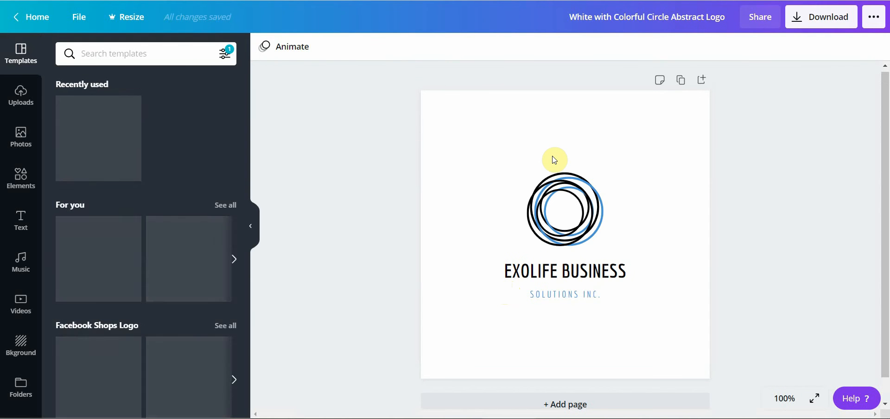
Replace the logo's main title "EXOLIFE BUSINESS" with "DRINKS COMPANY".
click(541, 277)
drag(542, 274, 631, 271)
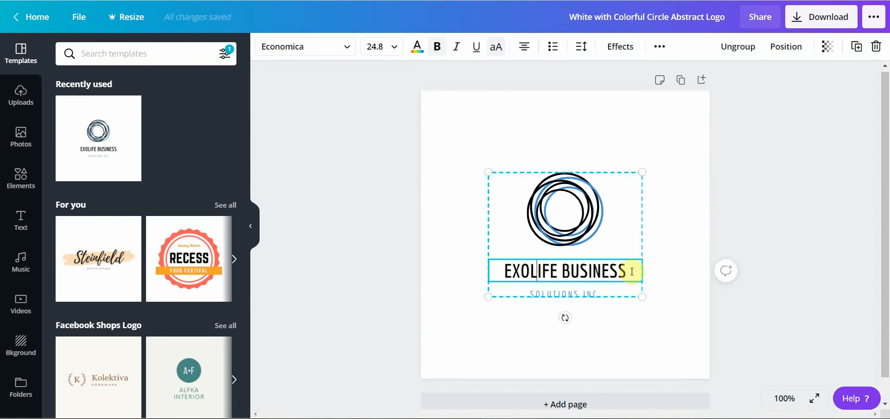
drag(488, 271, 476, 272)
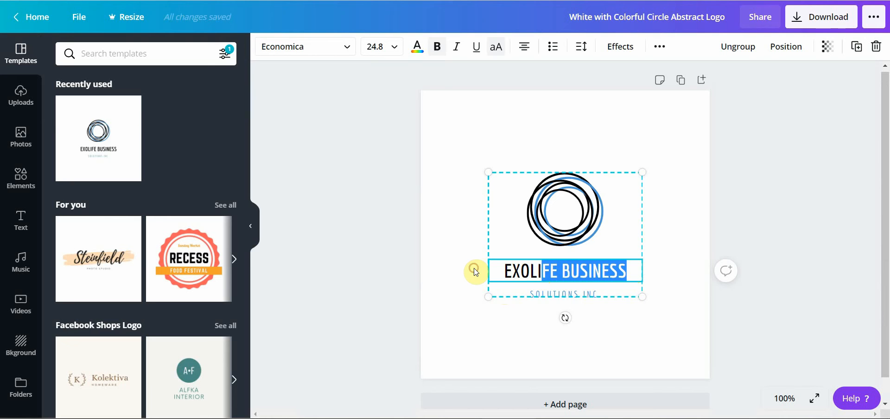
key(BackSpace)
key(BackSpace)
key(BackSpace)
key(BackSpace)
key(BackSpace)
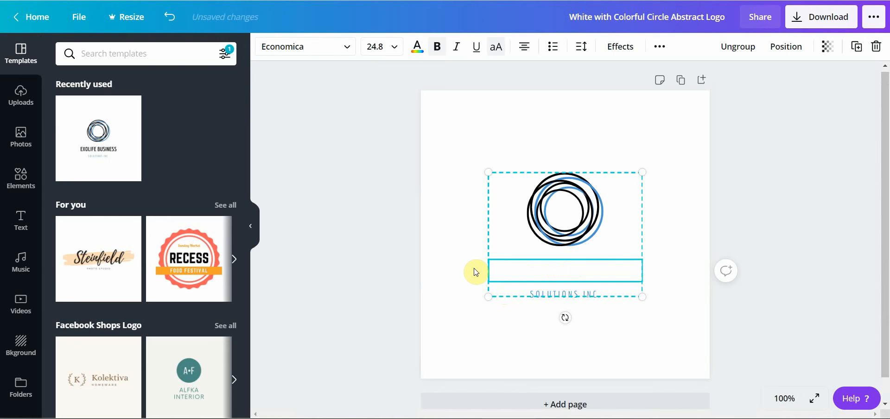
text(DRINKS CO)
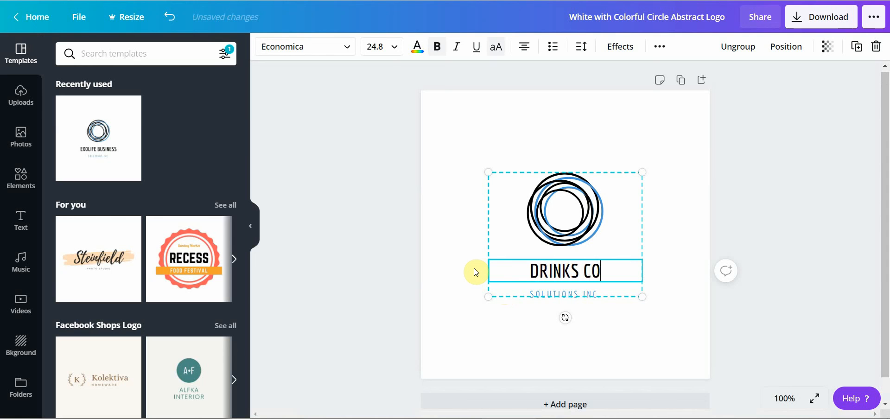
text(MPANY)
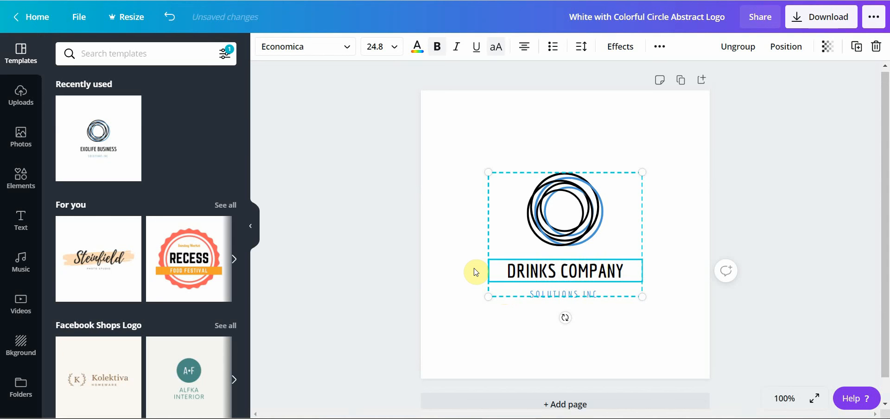
Replace the words "SOLUTIONS INC" in the logo's tagline with "HEALTHY LIFE".
click(562, 296)
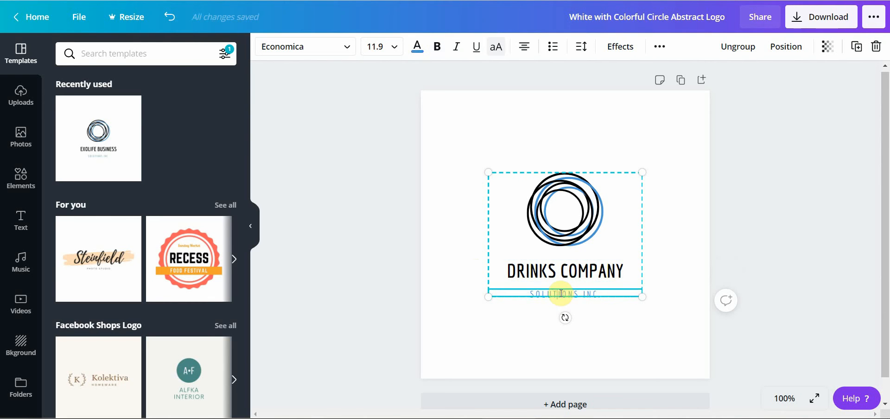
drag(598, 294, 533, 288)
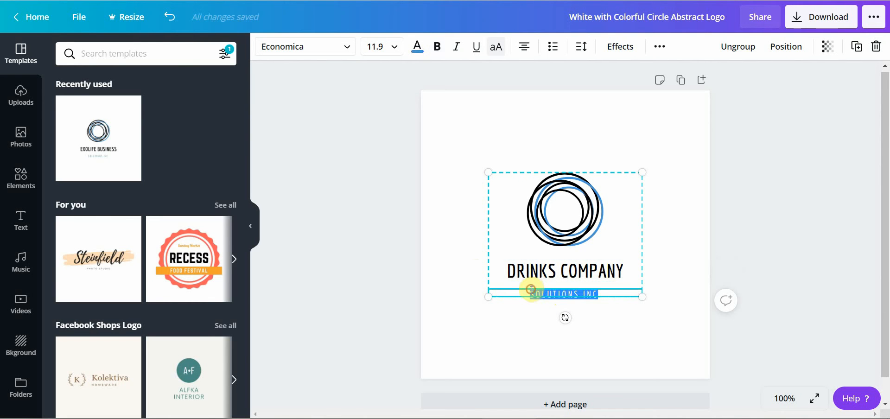
text(H)
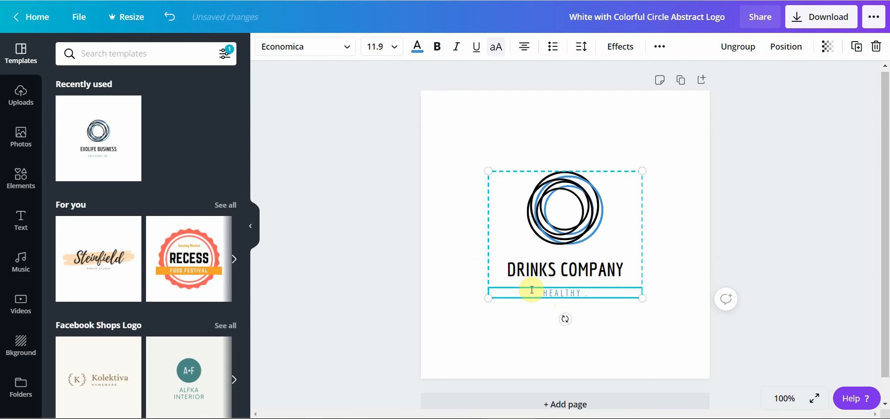
text(EALTHY LIFE)
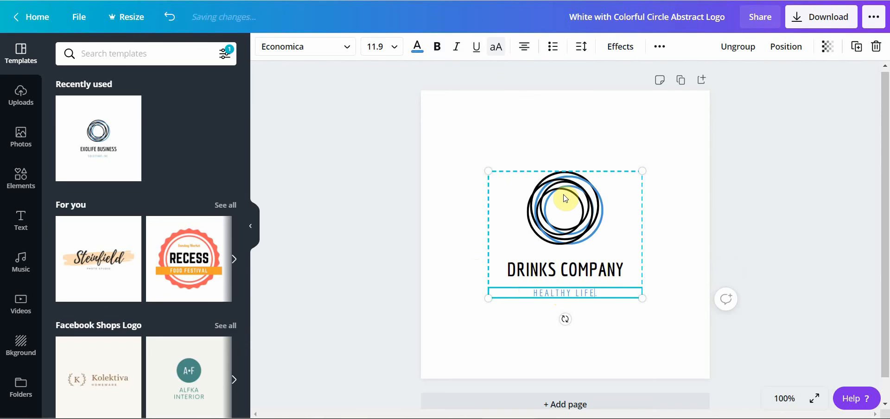
Delete all the black and blue circles from the logo and move the remaining text group up to the page's middle.
click(566, 197)
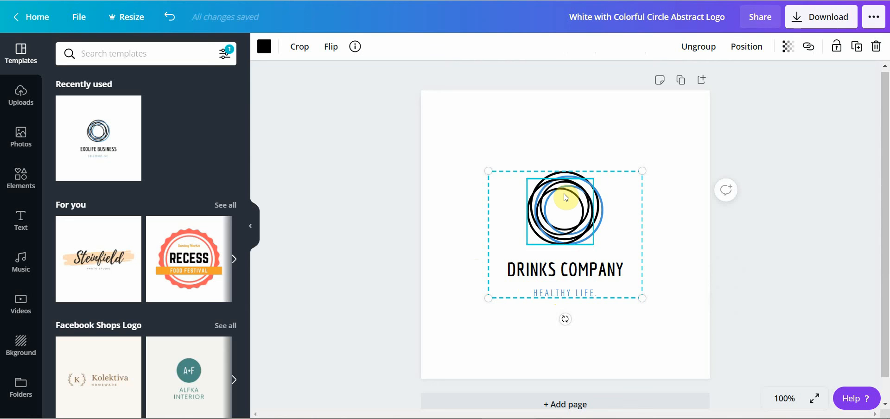
click(584, 206)
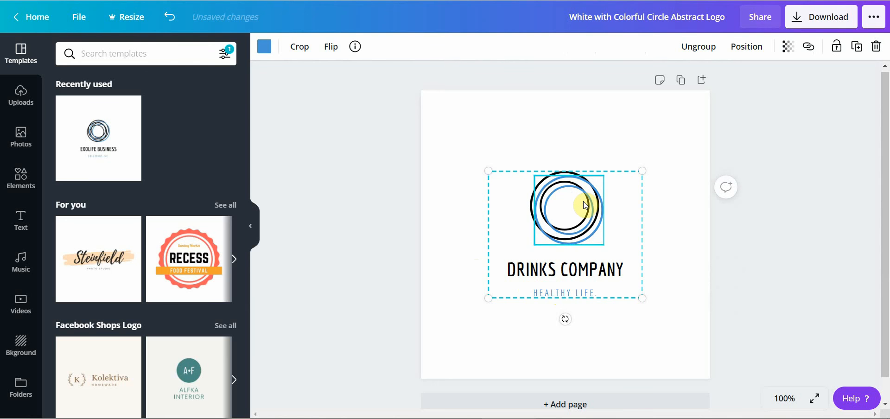
key(Delete)
click(584, 202)
key(Delete)
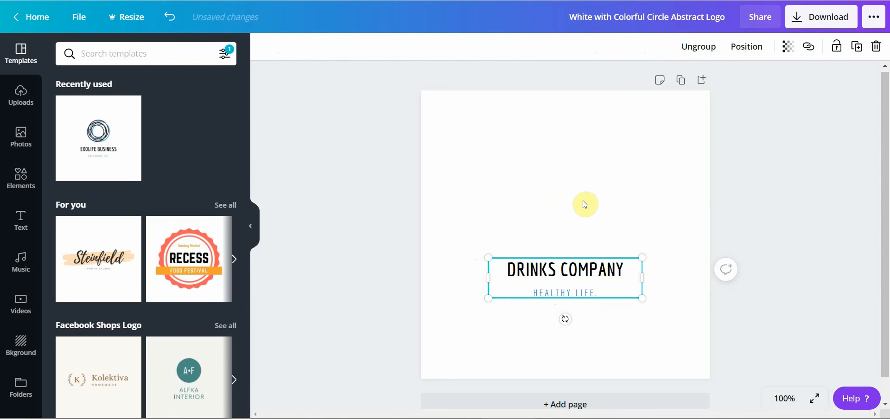
drag(586, 278, 588, 219)
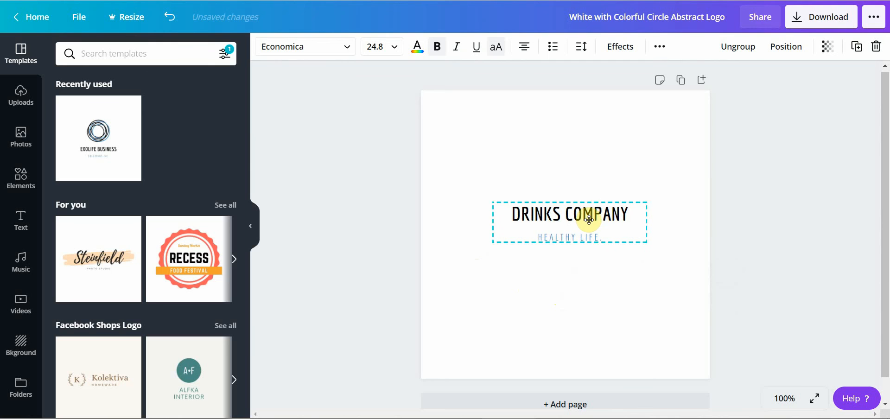
Select the whole title "DRINKS COMPANY" and bring up the font choices for it.
click(589, 221)
click(343, 48)
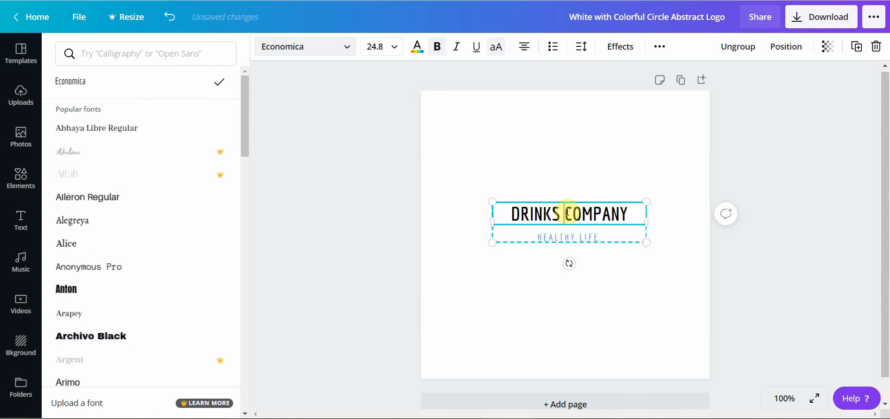
drag(622, 213, 505, 213)
Try the Archivo Black font and the Bukhari Script font on the "DRINKS COMPANY" title.
scroll(171, 248, down, 2)
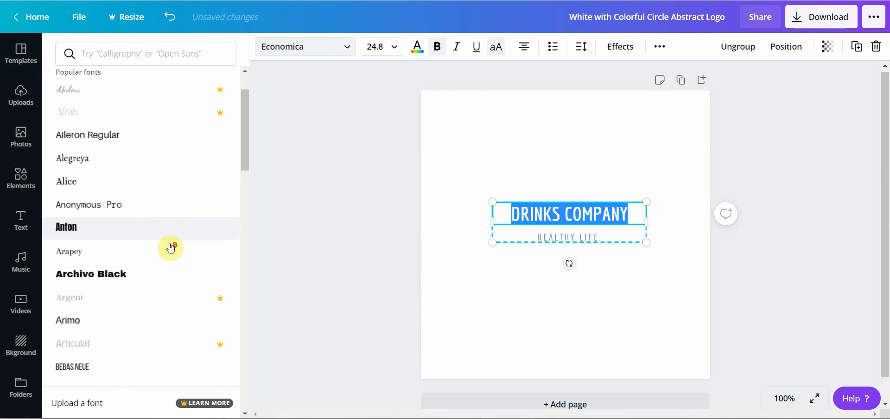
scroll(171, 248, down, 2)
click(149, 226)
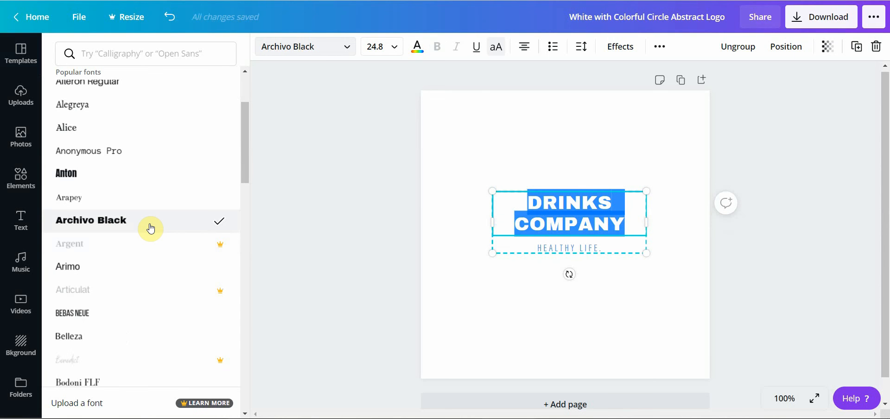
scroll(131, 244, down, 10)
click(105, 167)
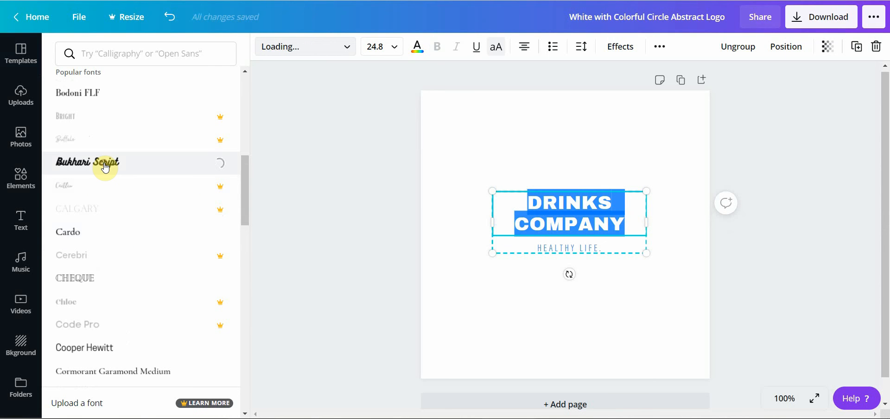
Try the Glacial Indifference, Montserrat and Nickainley fonts on the "DRINKS COMPANY" title.
scroll(105, 167, down, 15)
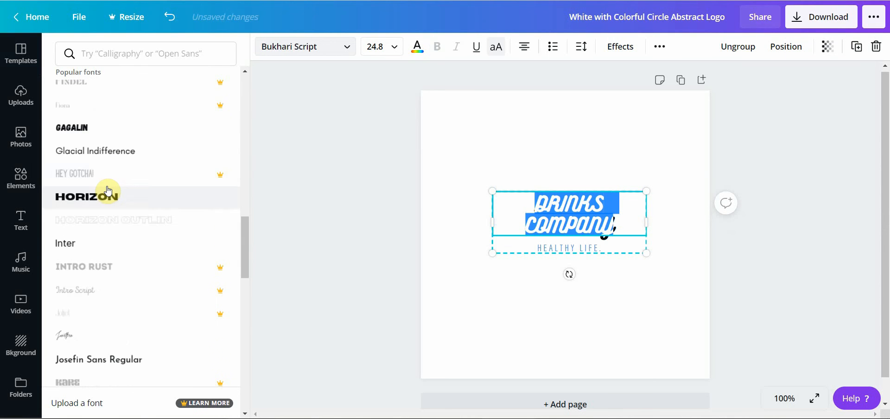
click(123, 152)
scroll(125, 154, down, 13)
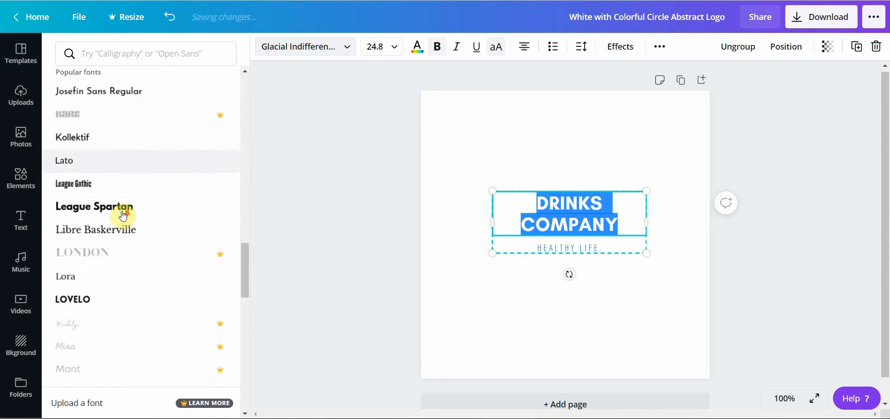
scroll(135, 268, down, 6)
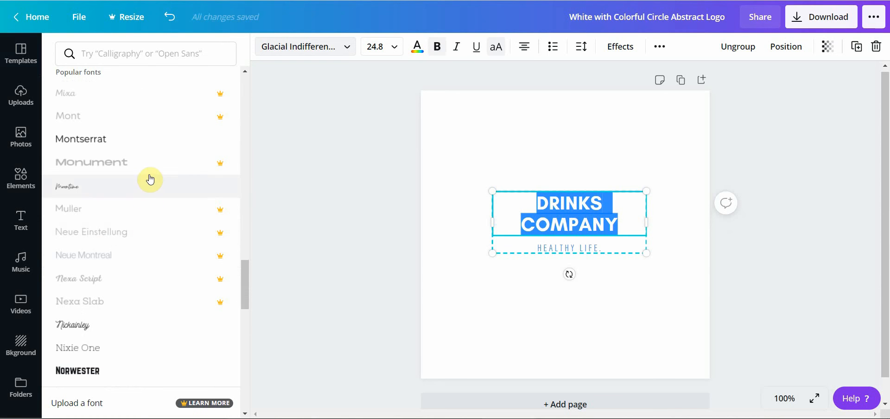
click(148, 147)
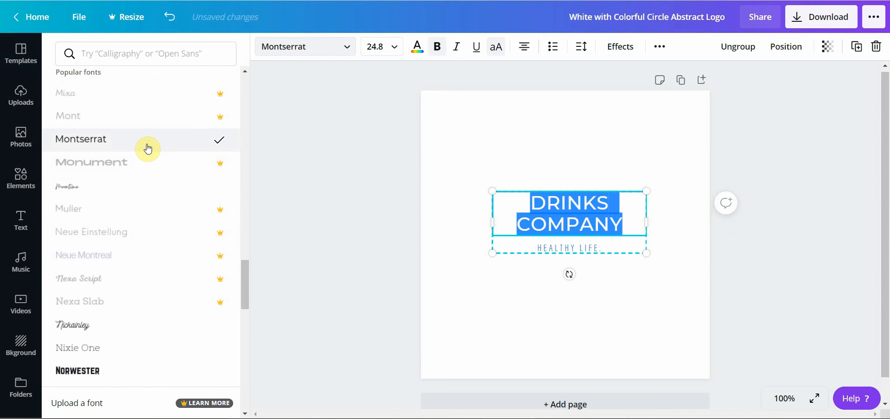
scroll(144, 287, down, 5)
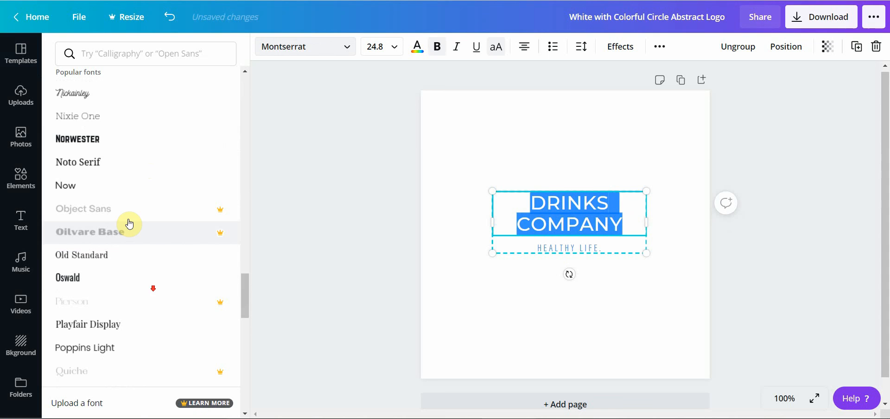
click(129, 96)
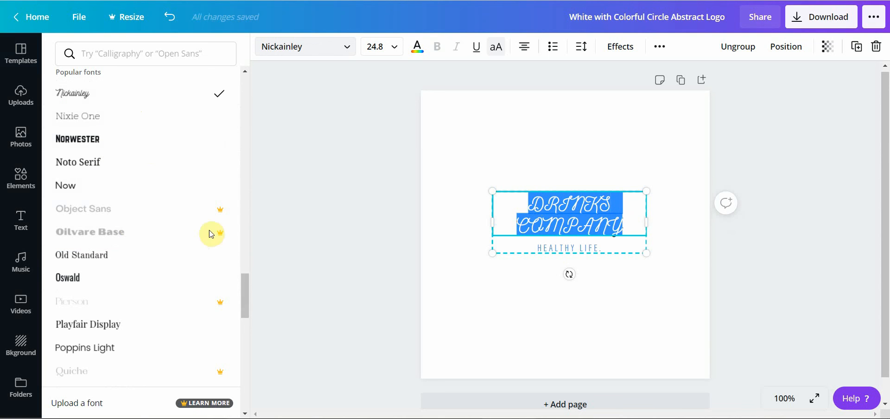
Set the font of the "DRINKS COMPANY" title to Oswald and leave the font choices.
scroll(195, 239, down, 3)
click(132, 170)
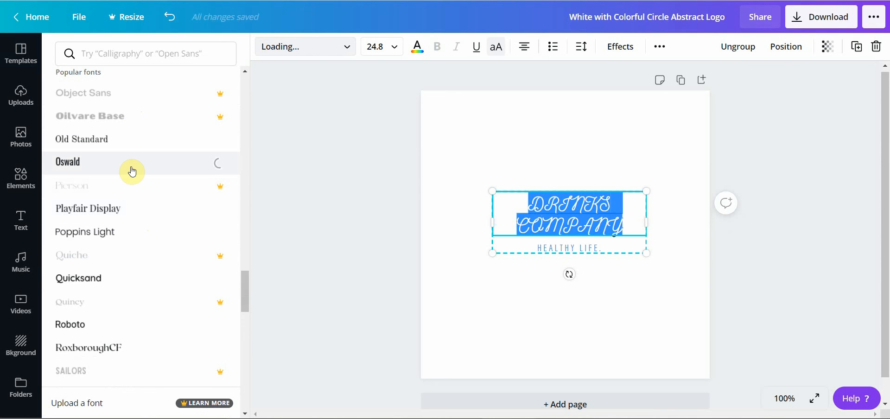
click(474, 237)
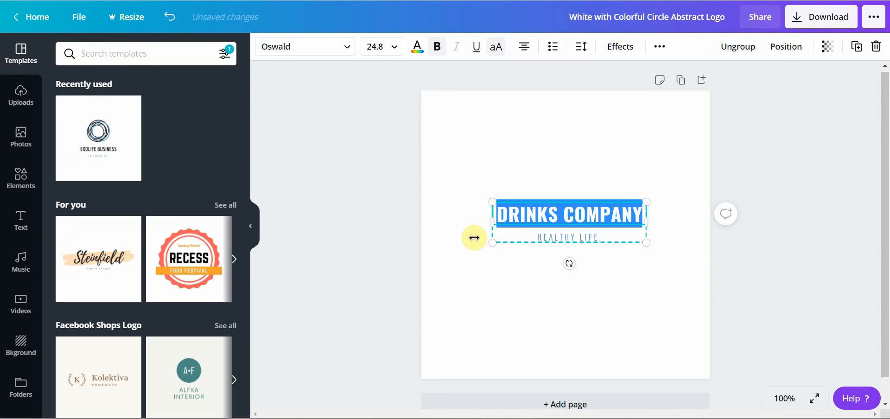
click(573, 215)
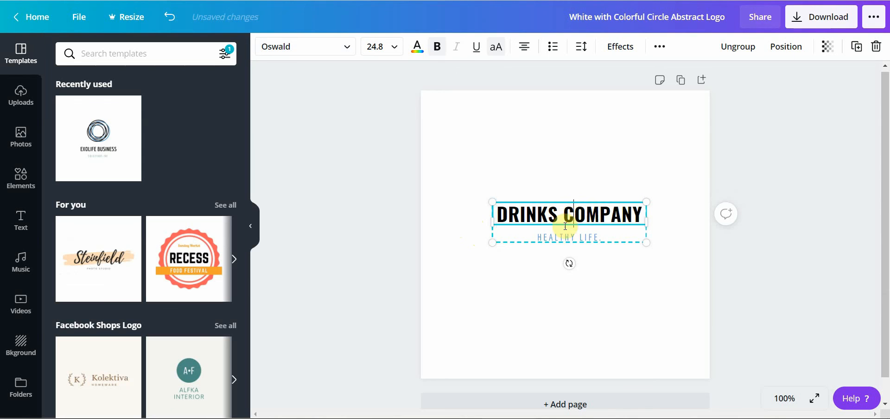
click(551, 237)
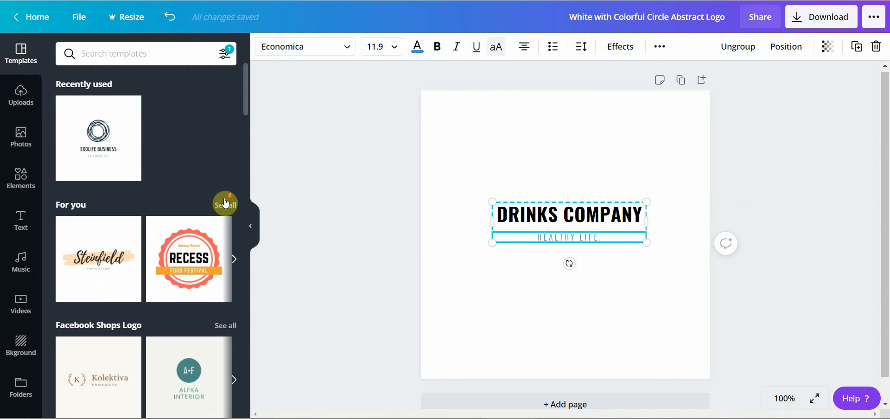
scroll(226, 203, down, 6)
scroll(246, 239, down, 4)
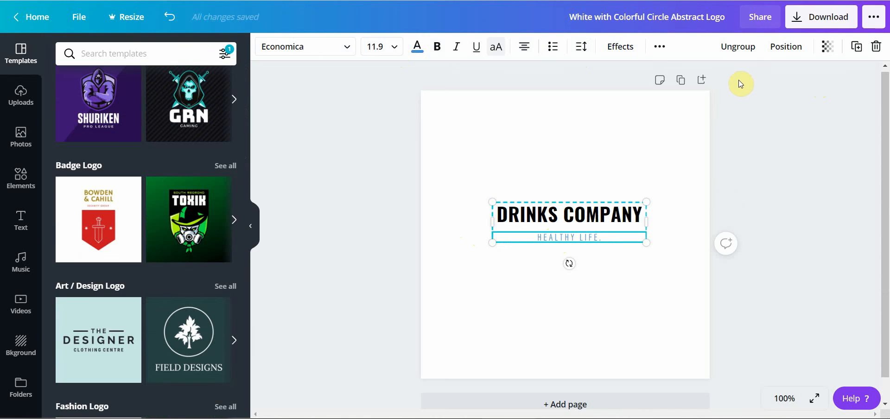
Download the finished logo with PNG as the file type.
click(798, 20)
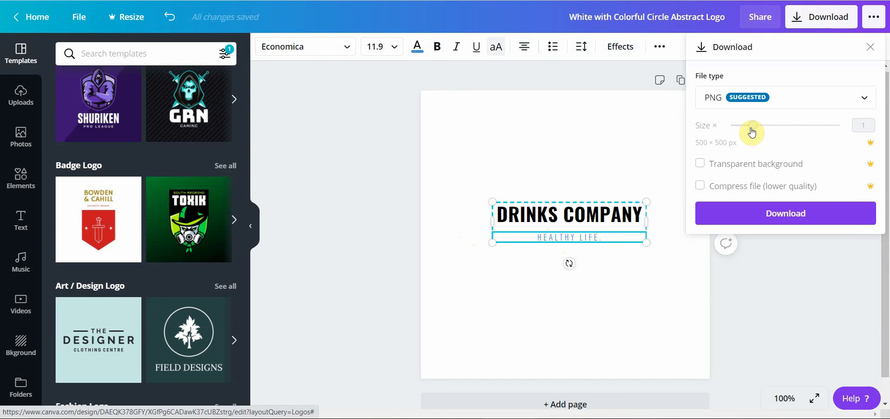
click(752, 100)
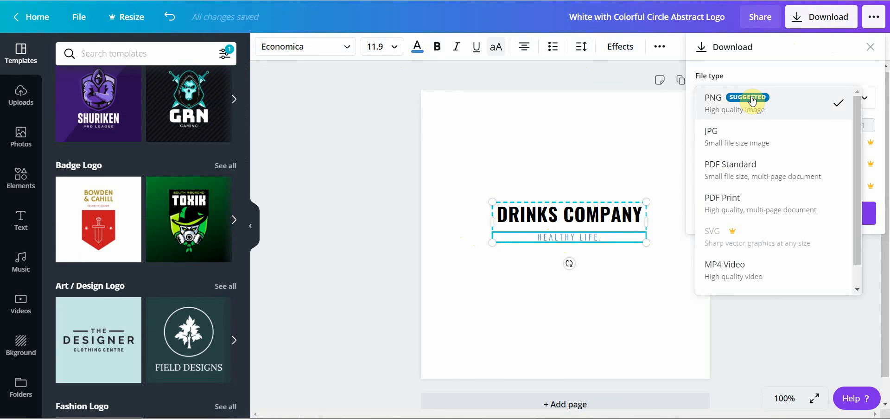
click(756, 103)
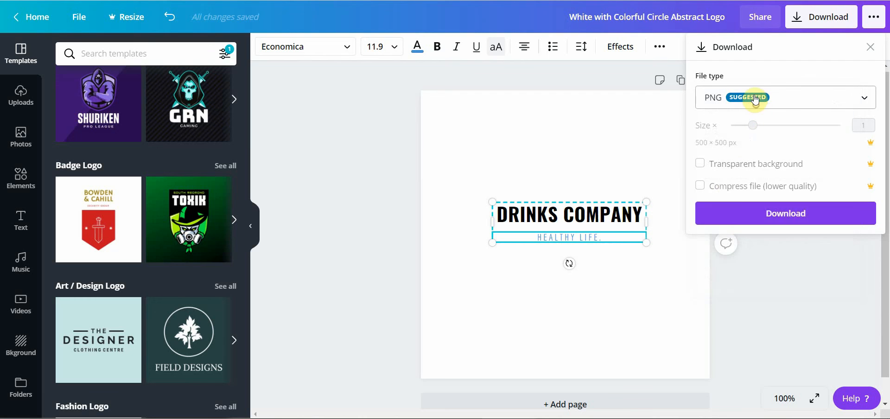
click(767, 214)
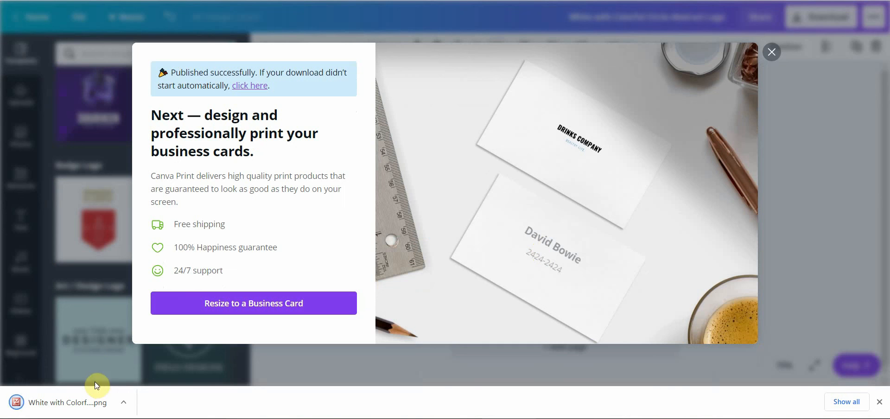
Open the downloaded logo PNG in the image viewer to check it, and close the viewer again.
click(95, 393)
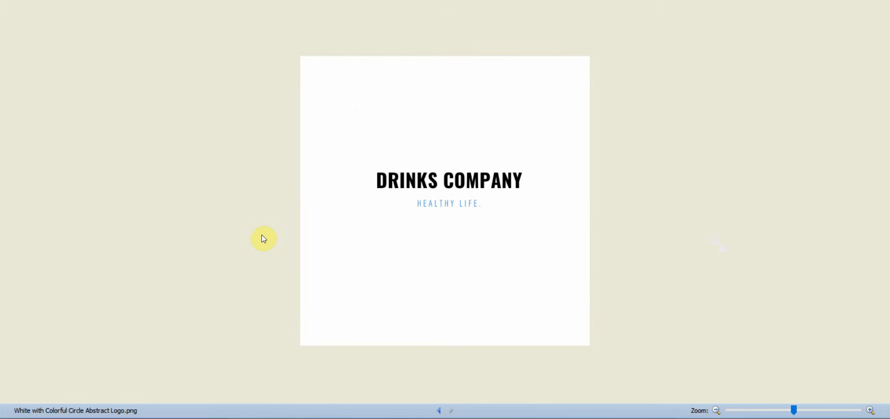
key(alt+F4)
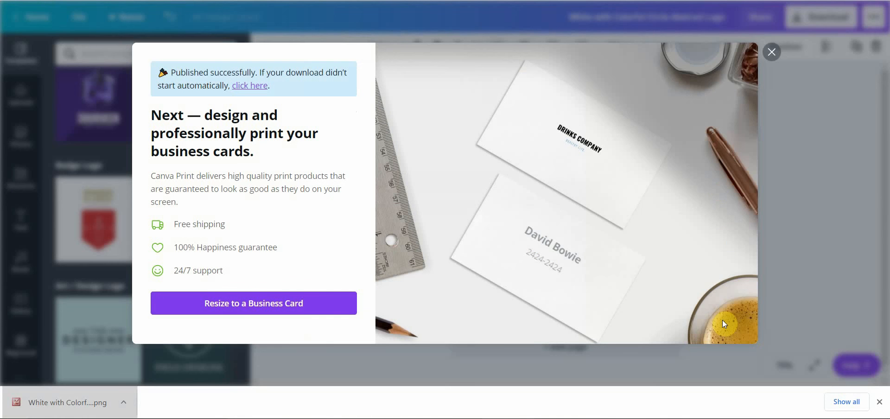